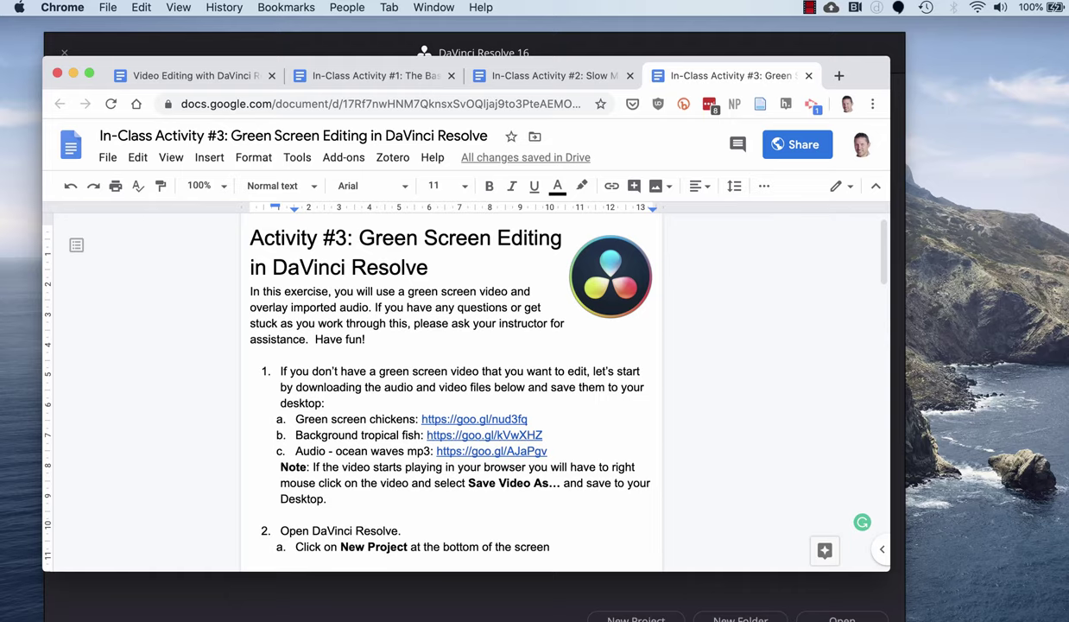
Review the activity document's download links for the green screen chickens, tropical fish background and ocean waves audio
{"action": "left_click", "coordinate": [448, 420]}
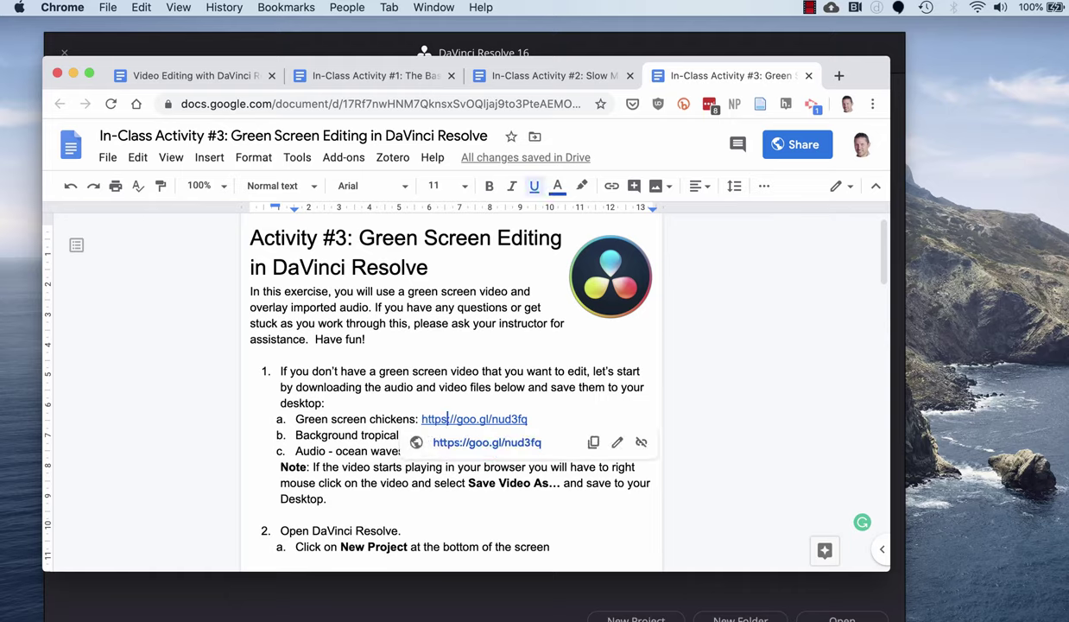
{"action": "left_click", "coordinate": [362, 435]}
{"action": "left_click", "coordinate": [447, 435]}
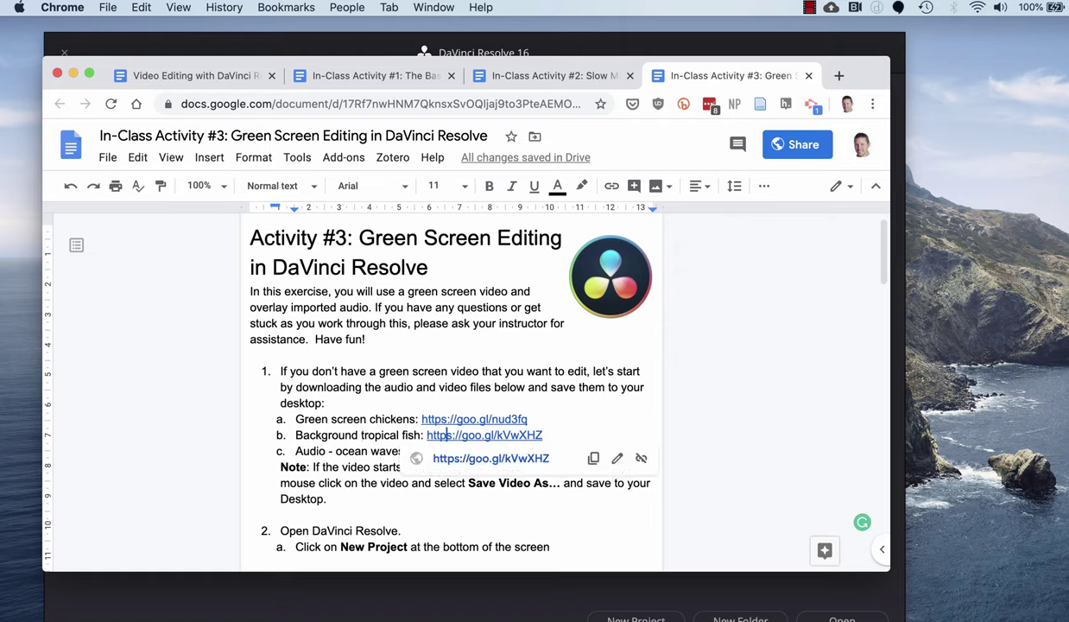
{"action": "left_click", "coordinate": [368, 452]}
{"action": "left_click", "coordinate": [463, 452]}
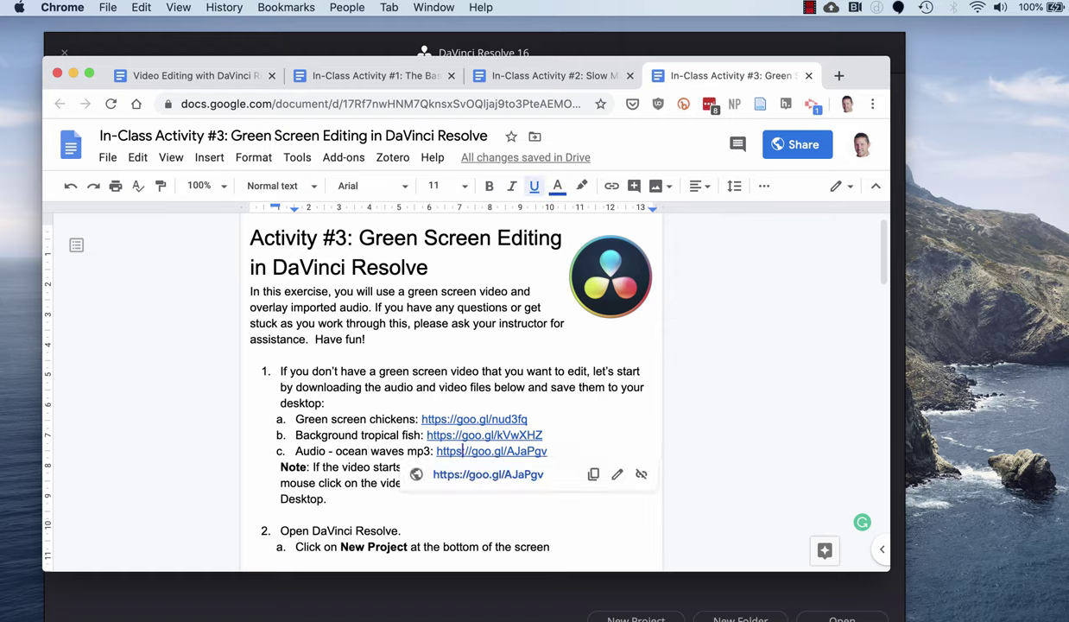
{"action": "left_click", "coordinate": [352, 468]}
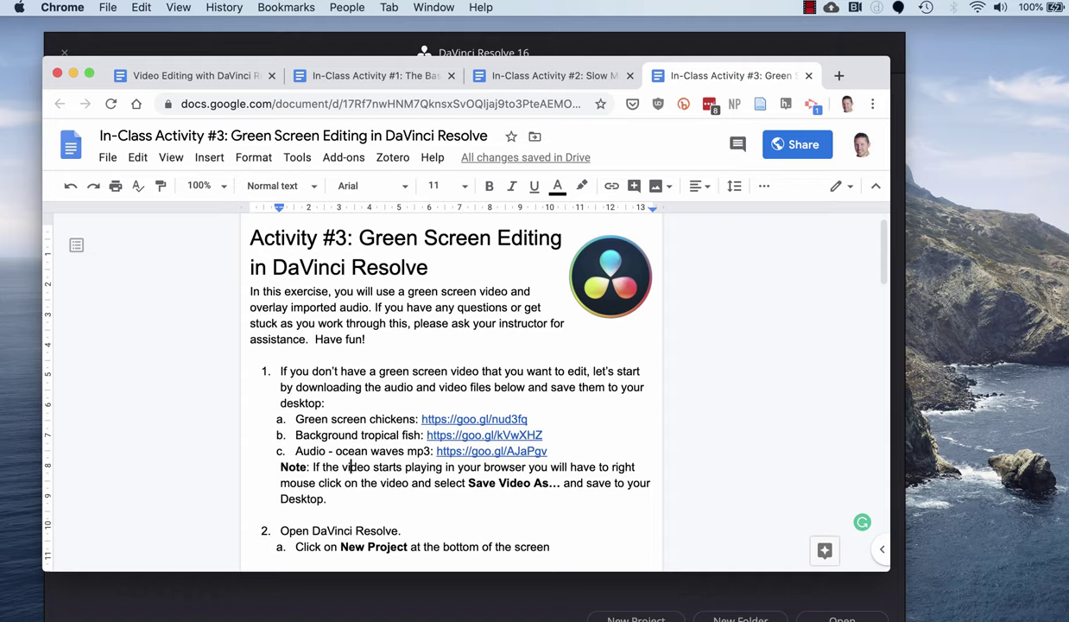
Switch to DaVinci Resolve and create a new project named Sea Chickens2
{"action": "left_click_drag", "start_coordinate": [463, 63], "coordinate": [615, 0]}
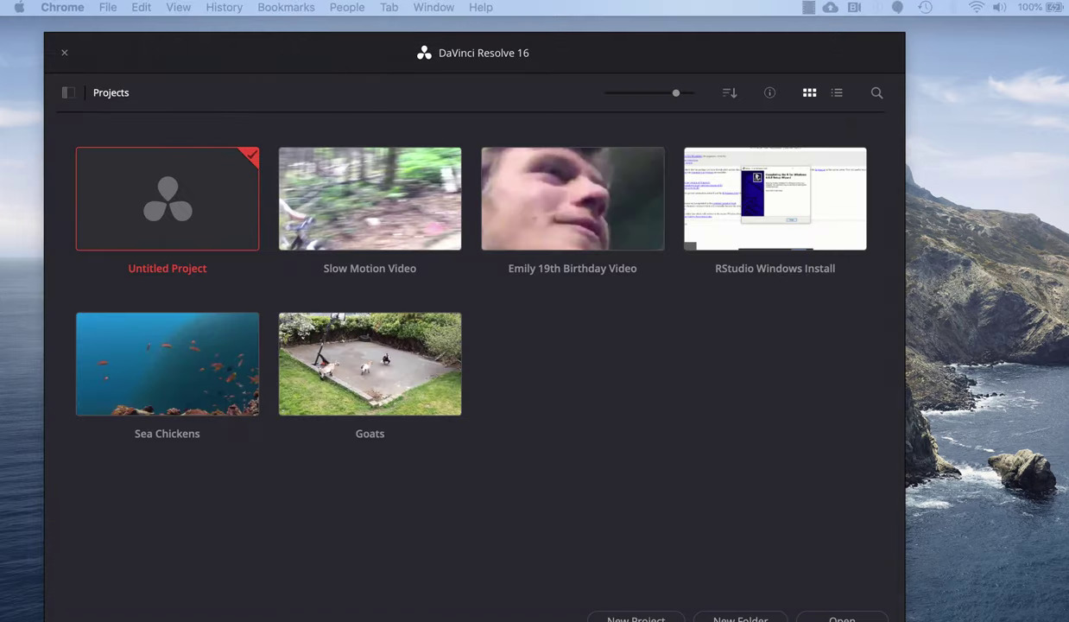
{"action": "left_click", "coordinate": [636, 618]}
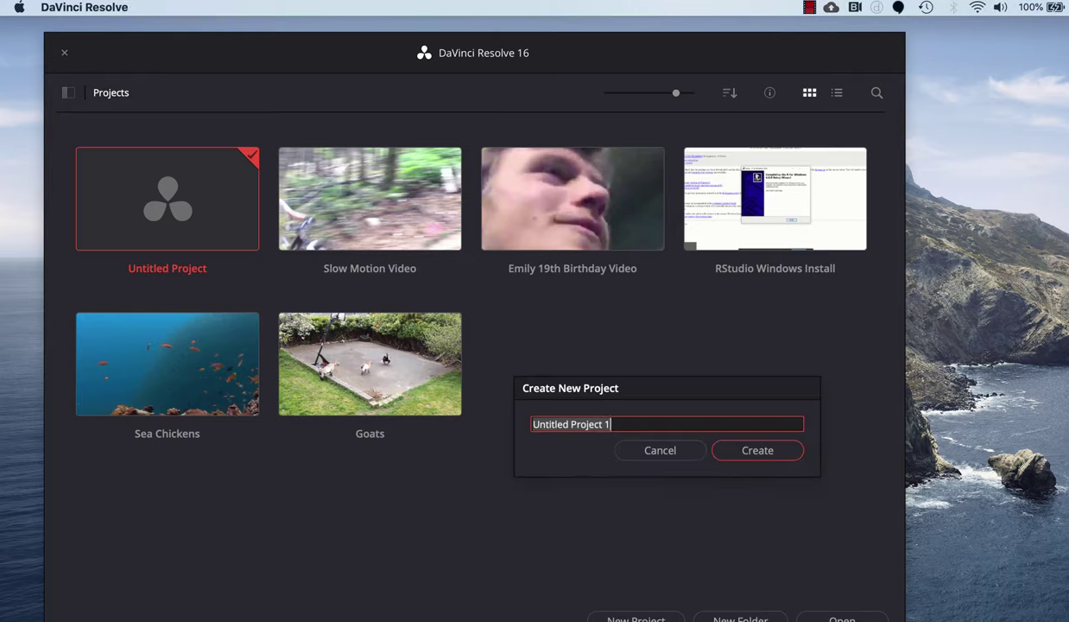
{"action": "type", "text": "S"}
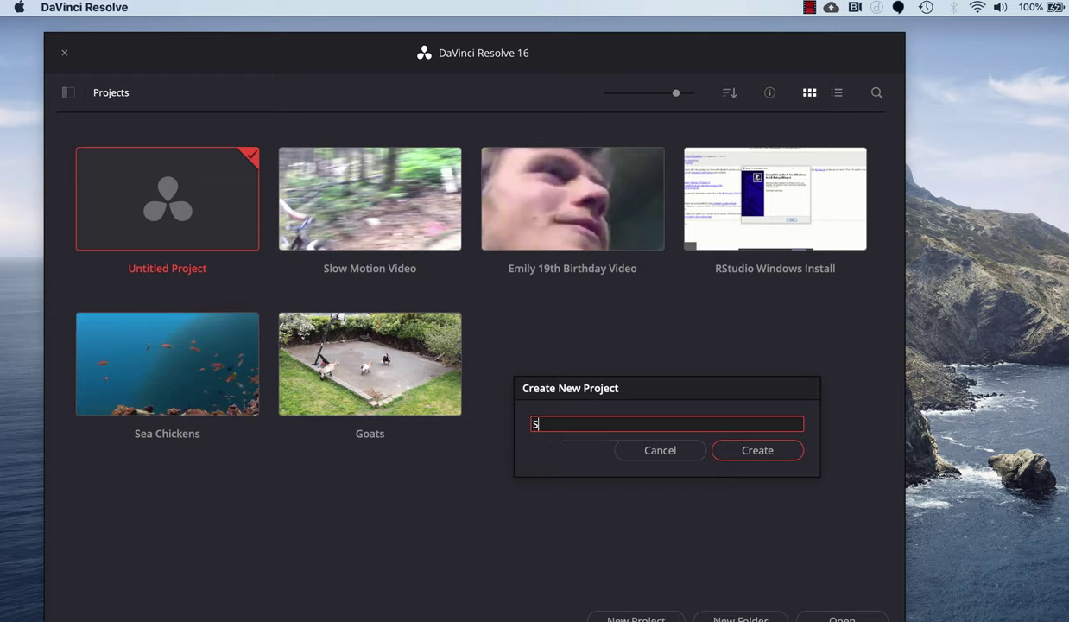
{"action": "type", "text": "ea Chickens"}
{"action": "key", "text": "Return"}
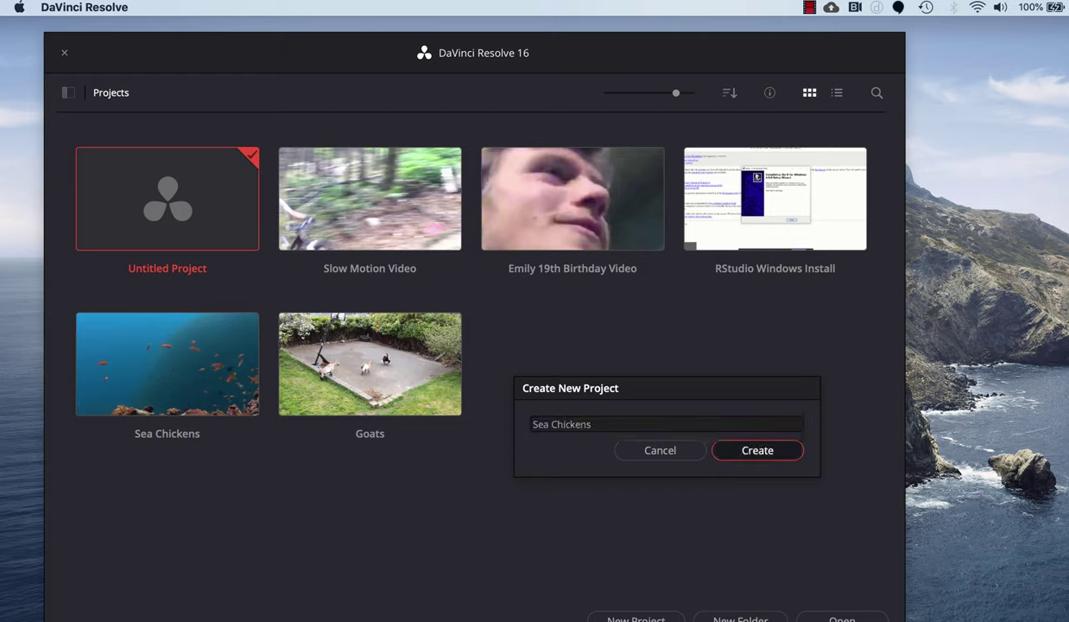
{"action": "key", "text": "Return"}
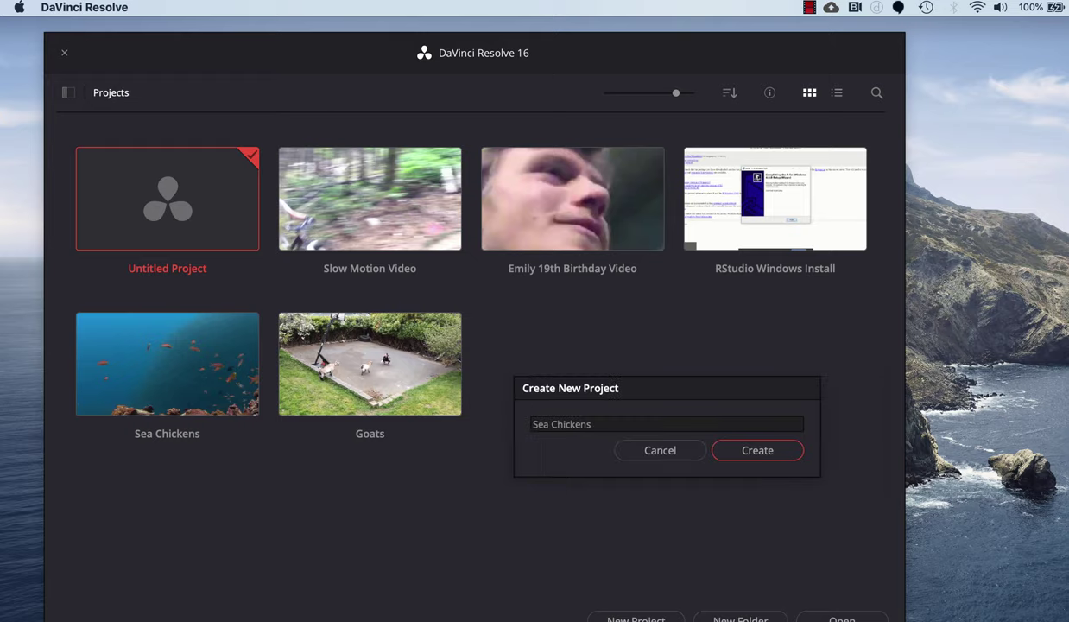
{"action": "type", "text": "2"}
{"action": "key", "text": "Return"}
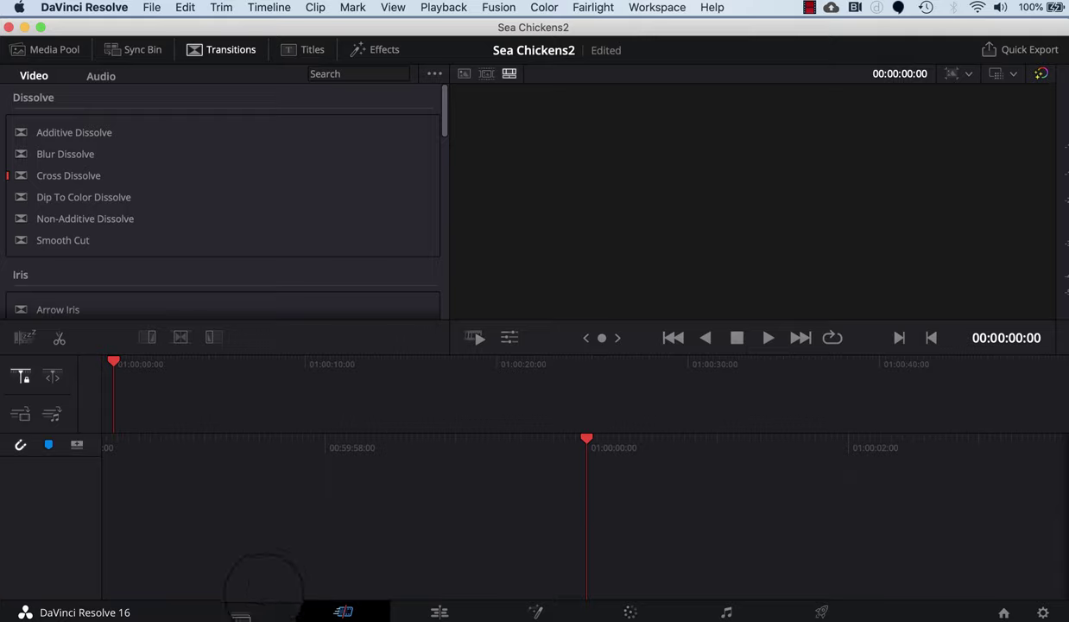
Import tropical-fish.mp4, chicken.mp4 and ocean-waves.mp3 from the Downloads folder into the project's media pool
{"action": "left_click", "coordinate": [247, 611]}
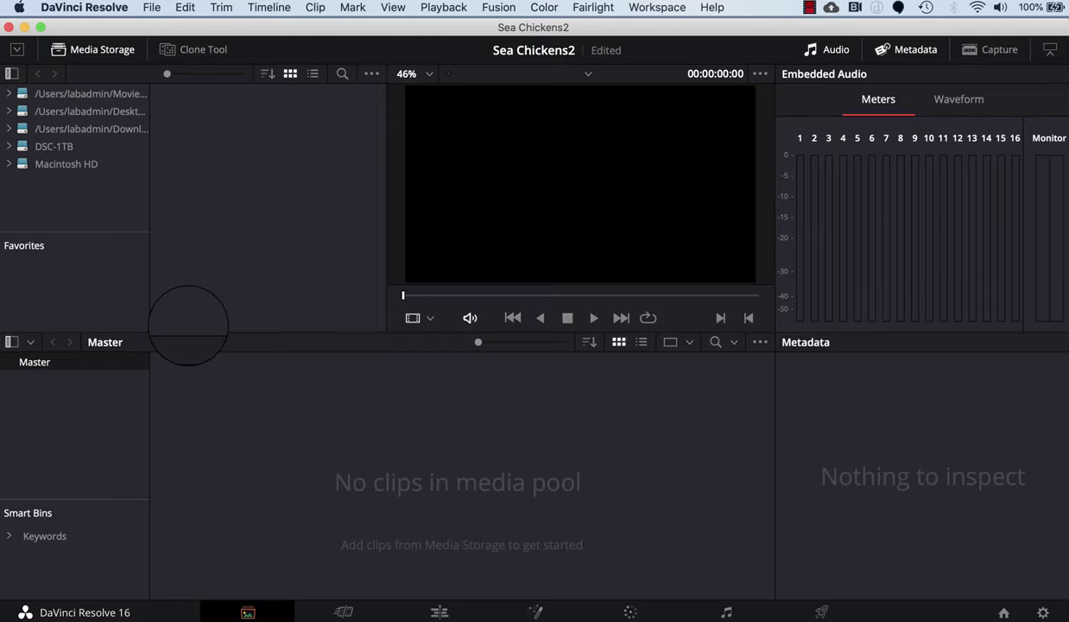
{"action": "left_click", "coordinate": [107, 128]}
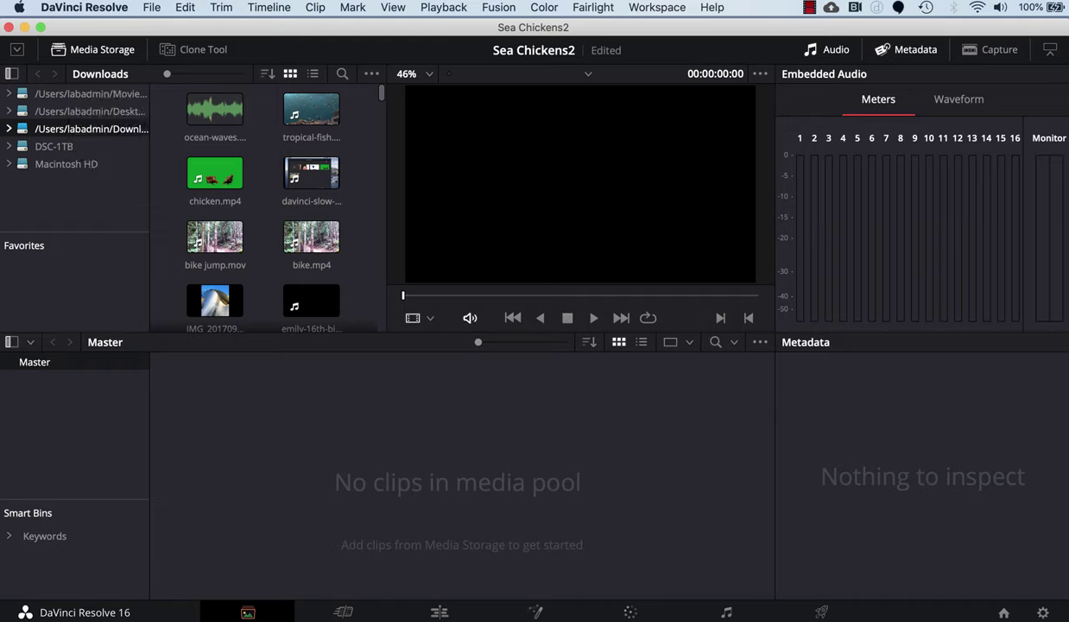
{"action": "left_click_drag", "start_coordinate": [307, 115], "coordinate": [254, 425]}
{"action": "left_click", "coordinate": [816, 487]}
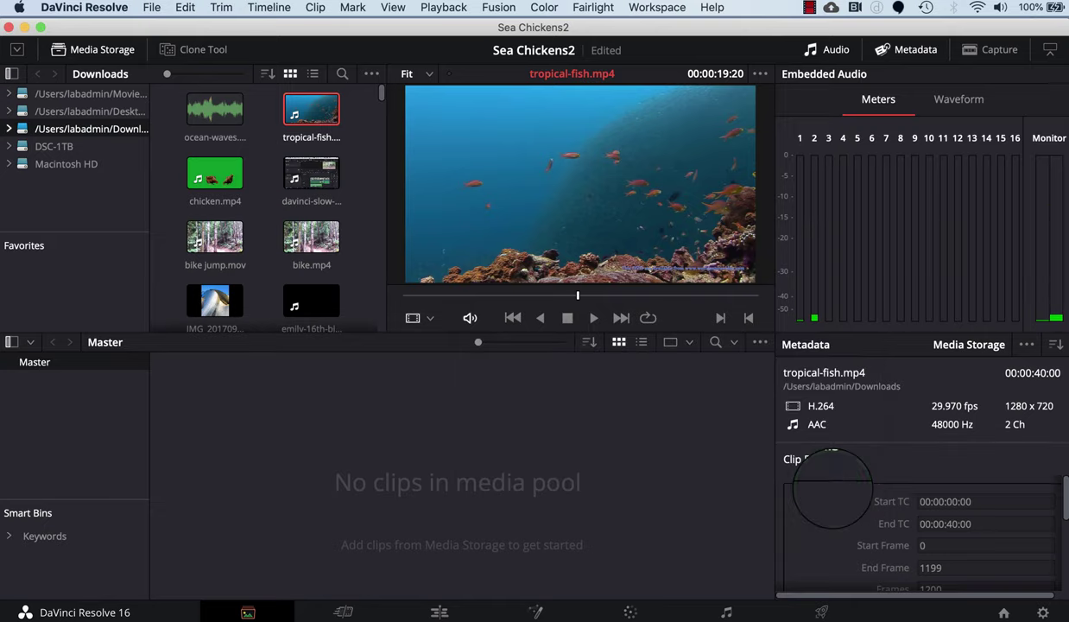
{"action": "left_click_drag", "start_coordinate": [229, 173], "coordinate": [298, 391]}
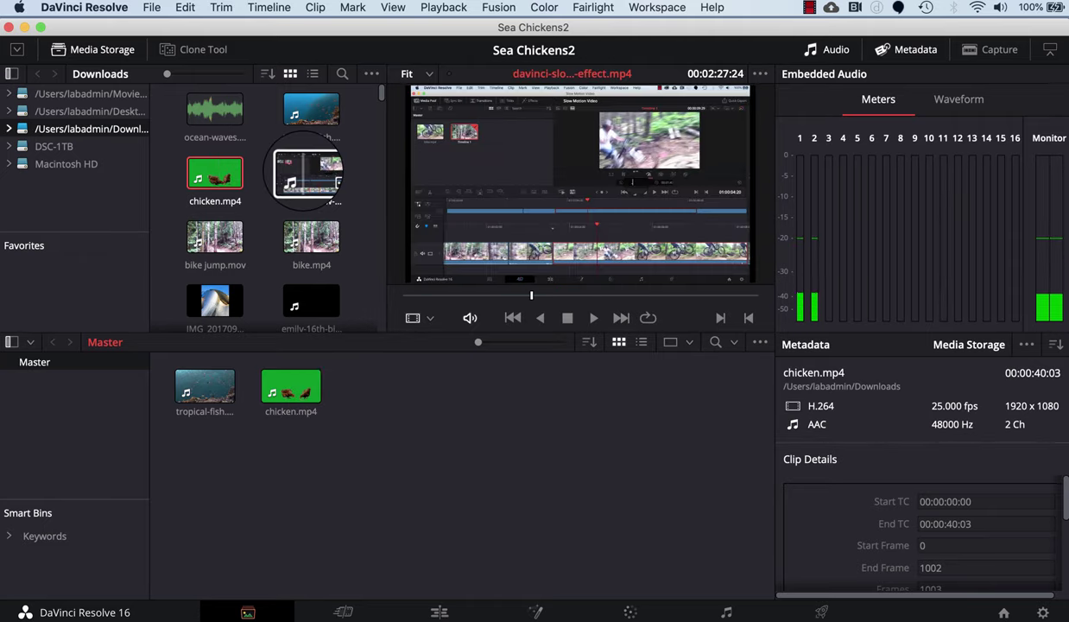
{"action": "left_click", "coordinate": [215, 104]}
{"action": "left_click_drag", "start_coordinate": [215, 103], "coordinate": [401, 396]}
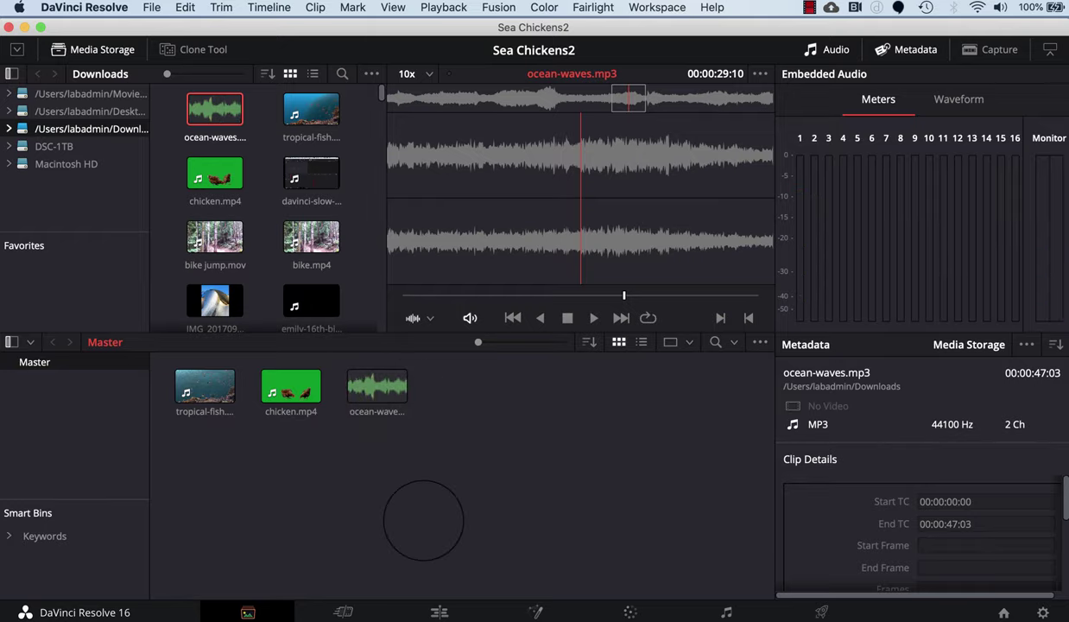
On the Cut page, place tropical-fish.mp4 from the media pool at the start of the empty timeline
{"action": "left_click", "coordinate": [343, 611]}
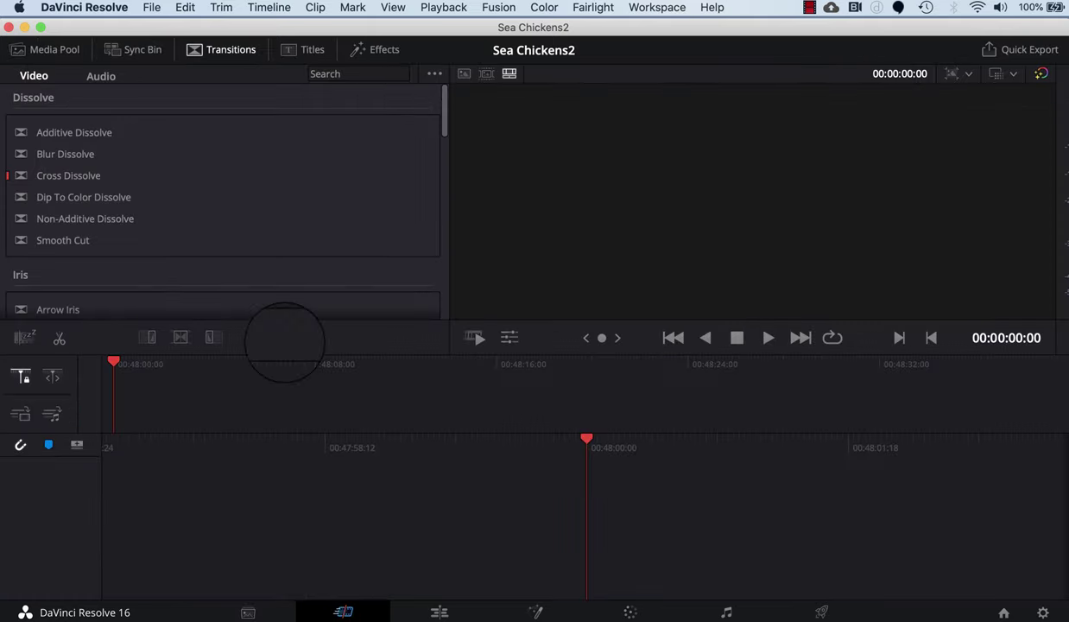
{"action": "left_click", "coordinate": [55, 51]}
{"action": "left_click", "coordinate": [58, 147]}
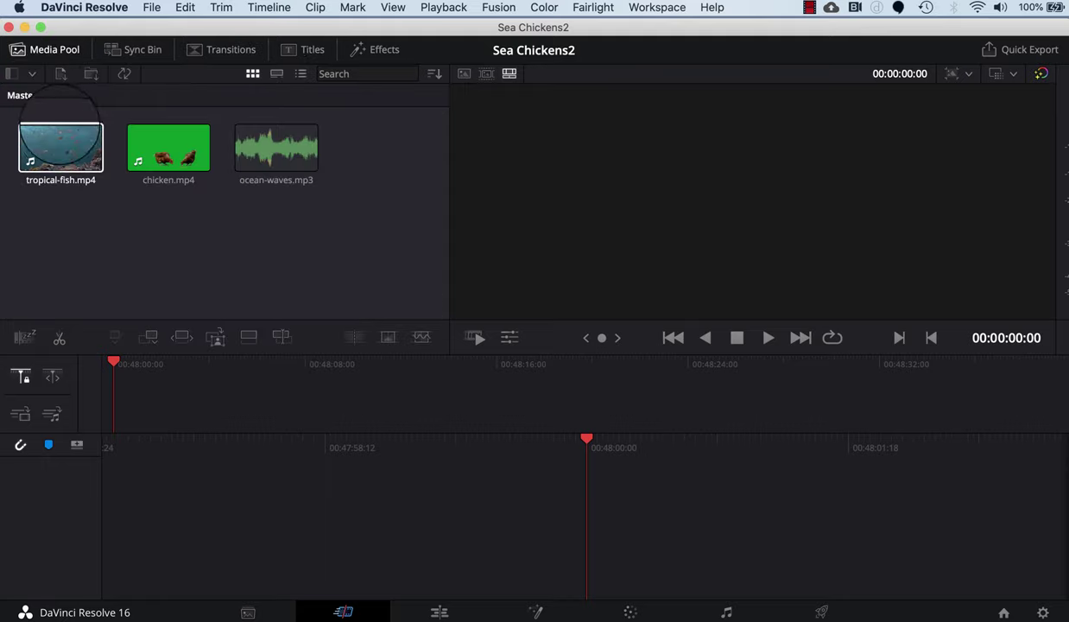
{"action": "left_click_drag", "start_coordinate": [58, 147], "coordinate": [153, 467]}
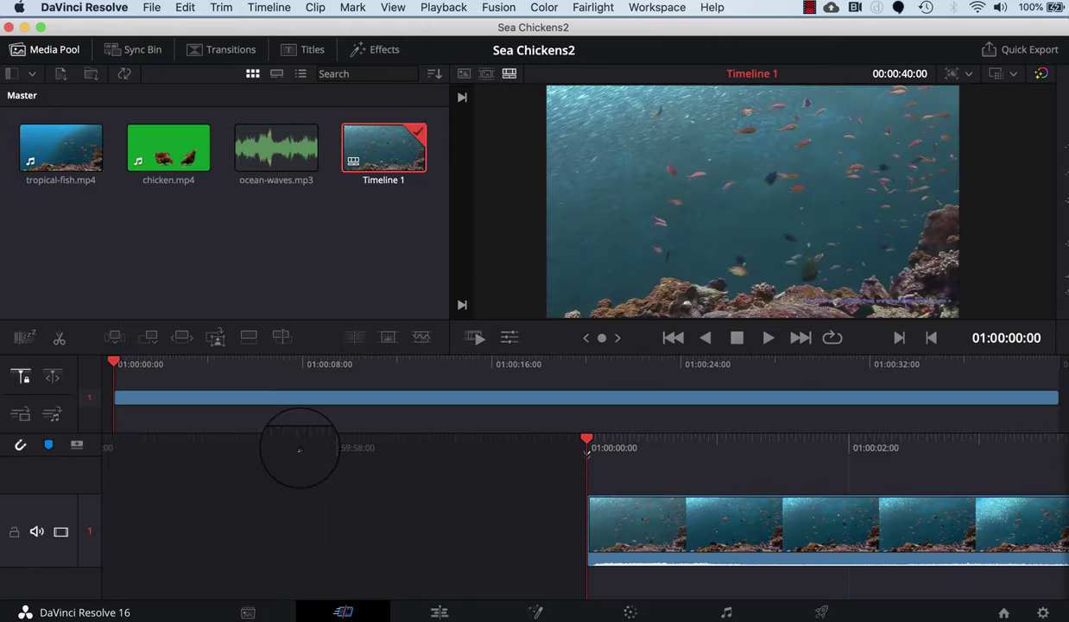
Add ocean-waves.mp3 below the fish clip and chicken.mp4 on a video track above it, both aligned to the timeline start
{"action": "left_click", "coordinate": [153, 150]}
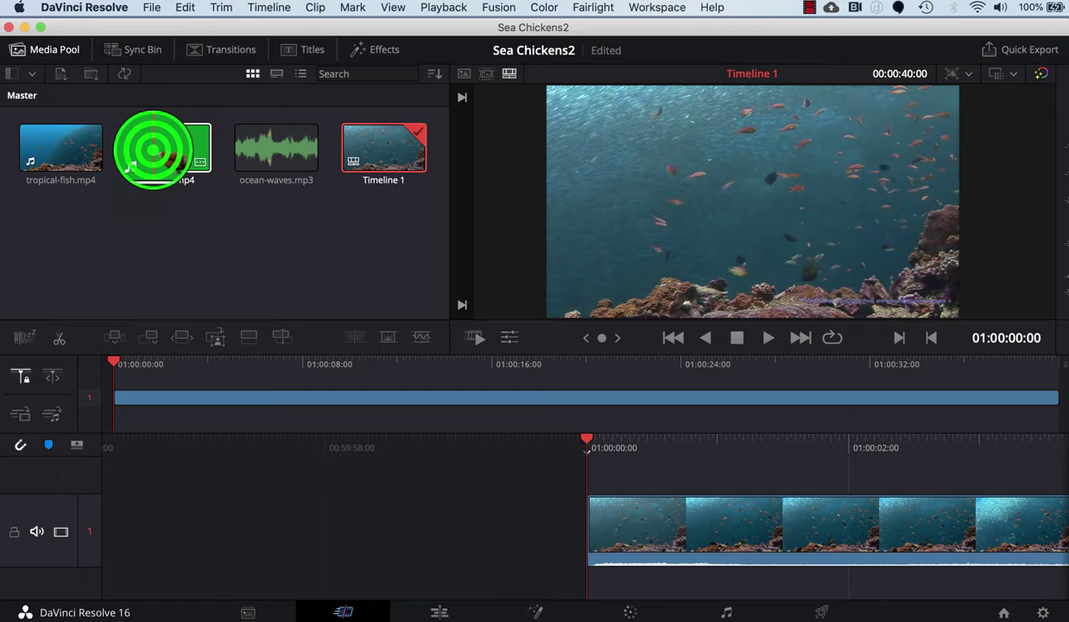
{"action": "left_click", "coordinate": [258, 157]}
{"action": "left_click_drag", "start_coordinate": [257, 157], "coordinate": [585, 571]}
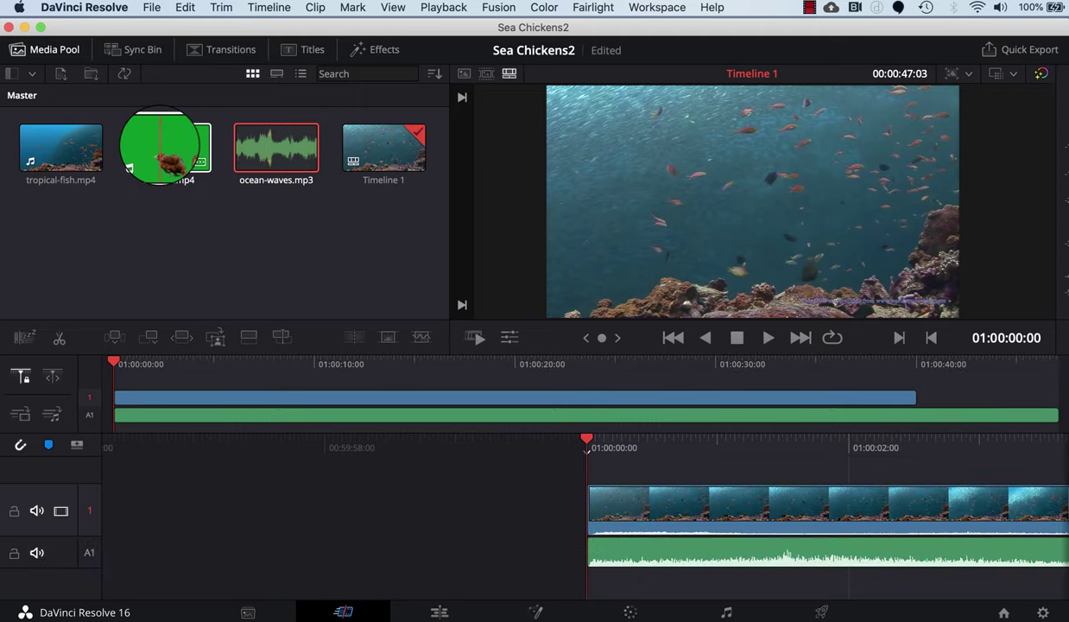
{"action": "left_click_drag", "start_coordinate": [160, 147], "coordinate": [585, 442]}
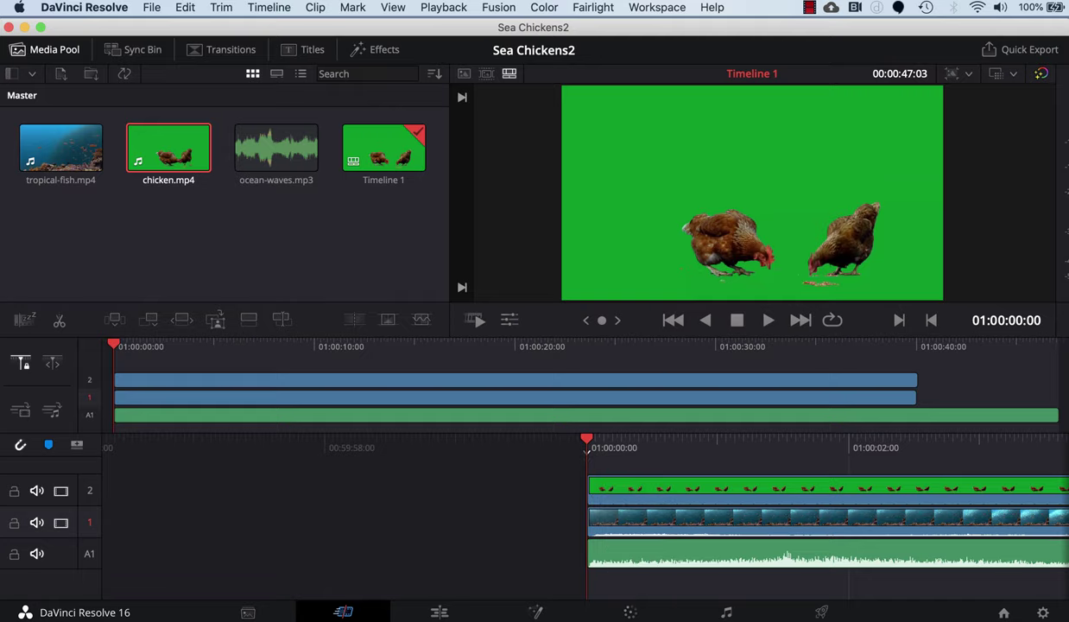
{"action": "left_click", "coordinate": [566, 436]}
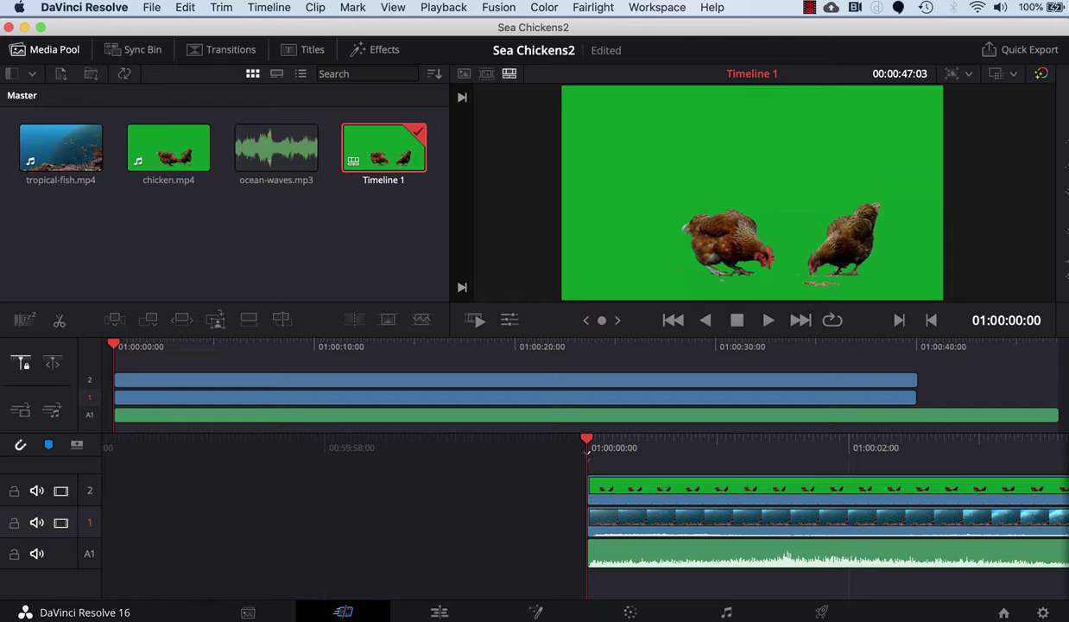
In Fusion, insert a Delta Keyer between the chicken clip's input and output nodes and sample the green backdrop as its Background Color
{"action": "left_click", "coordinate": [628, 486]}
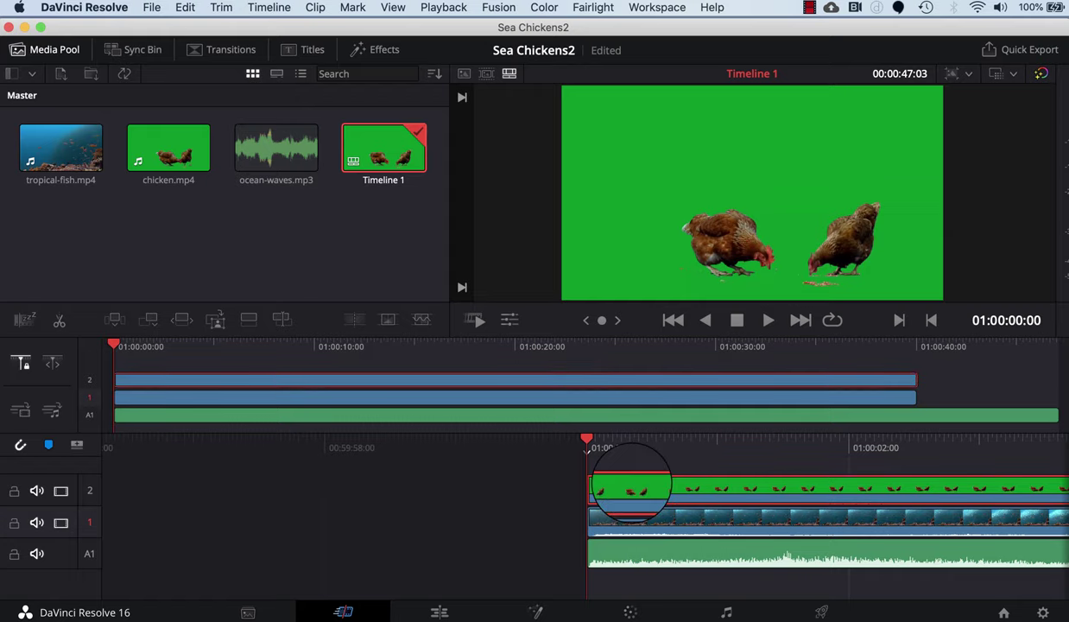
{"action": "left_click", "coordinate": [537, 610]}
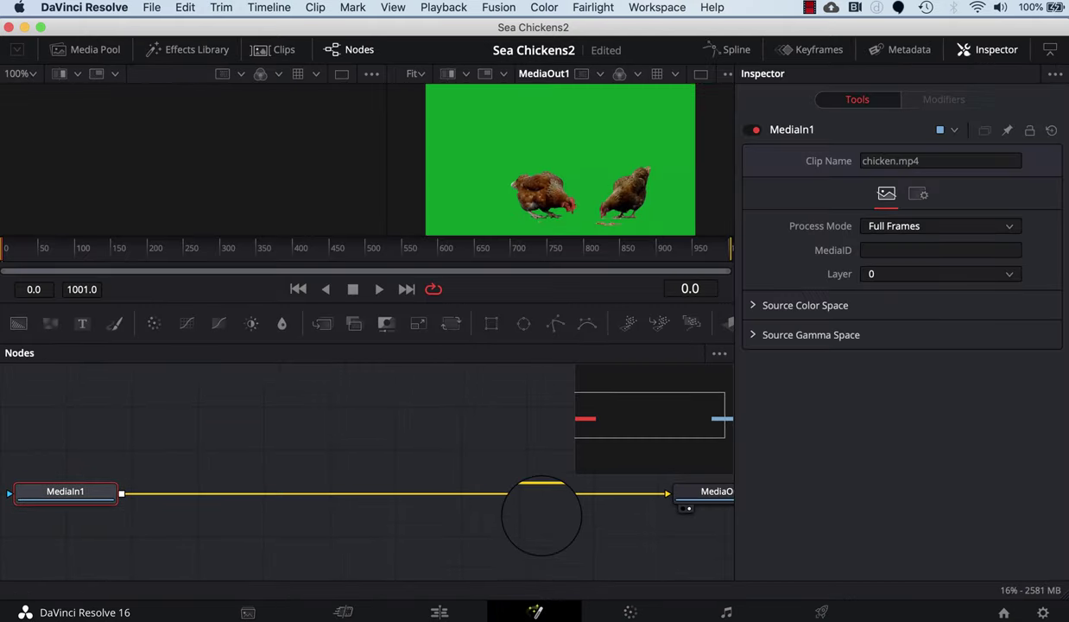
{"action": "left_click", "coordinate": [381, 494]}
{"action": "right_click", "coordinate": [381, 495]}
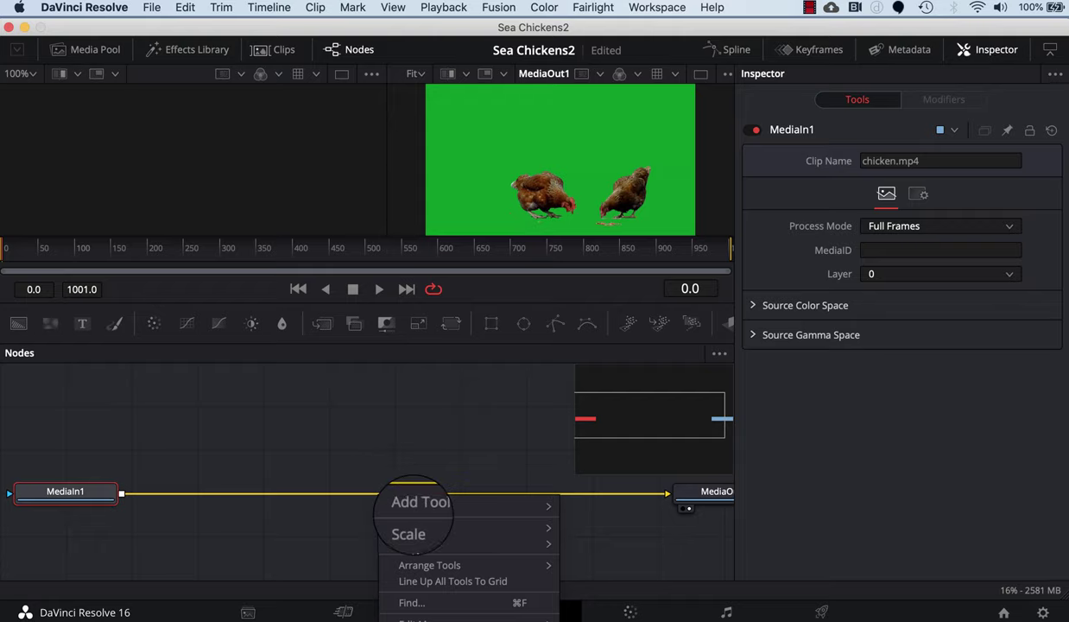
{"action": "mouse_move", "coordinate": [418, 504]}
{"action": "mouse_move", "coordinate": [605, 506]}
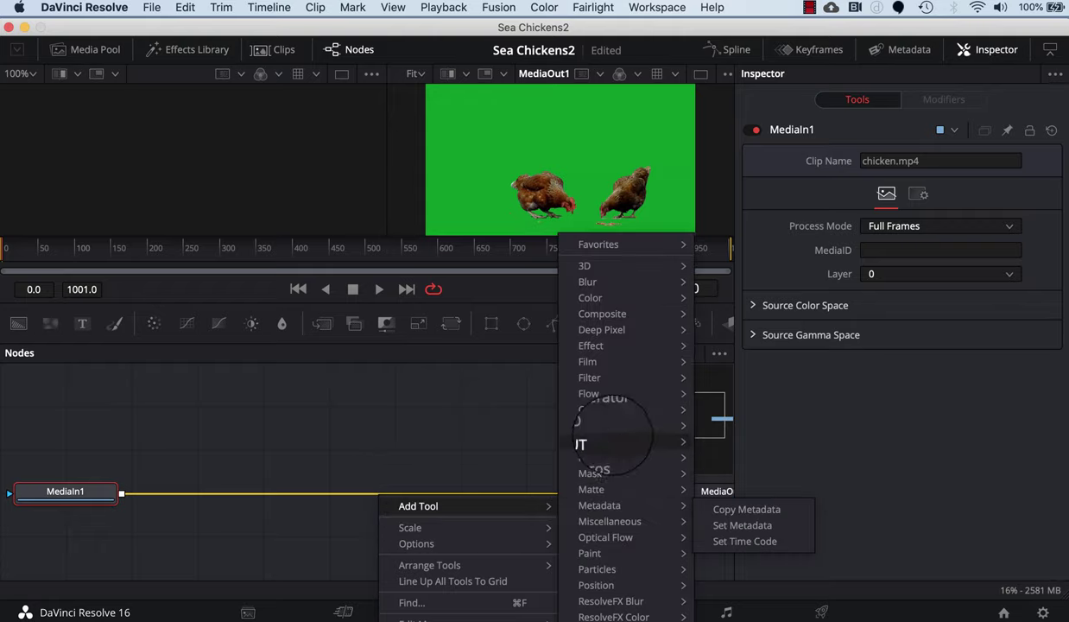
{"action": "mouse_move", "coordinate": [639, 490]}
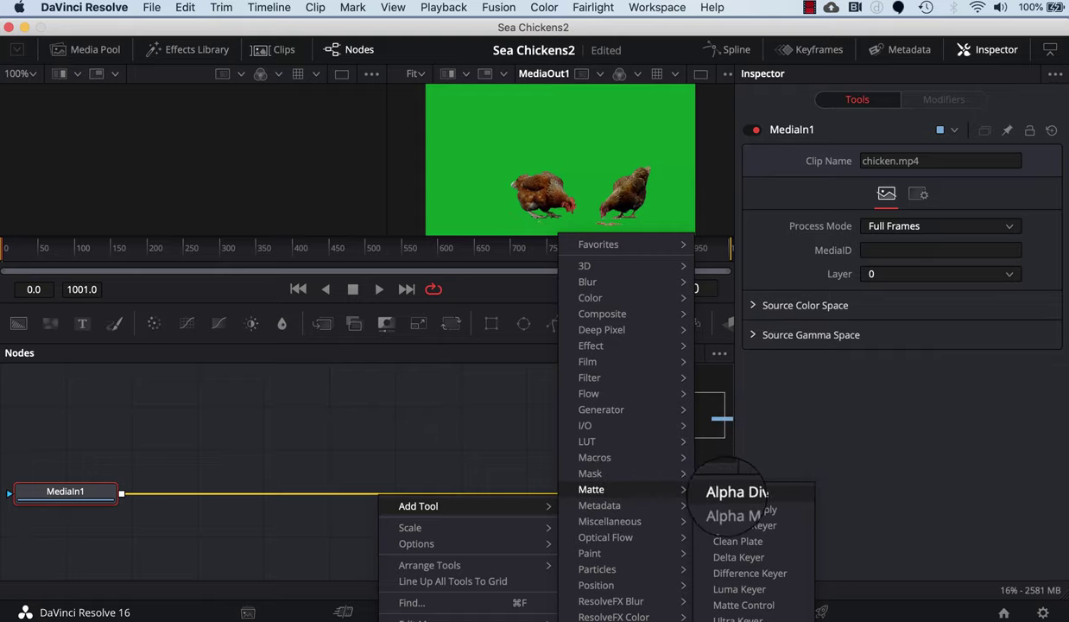
{"action": "left_click", "coordinate": [741, 557]}
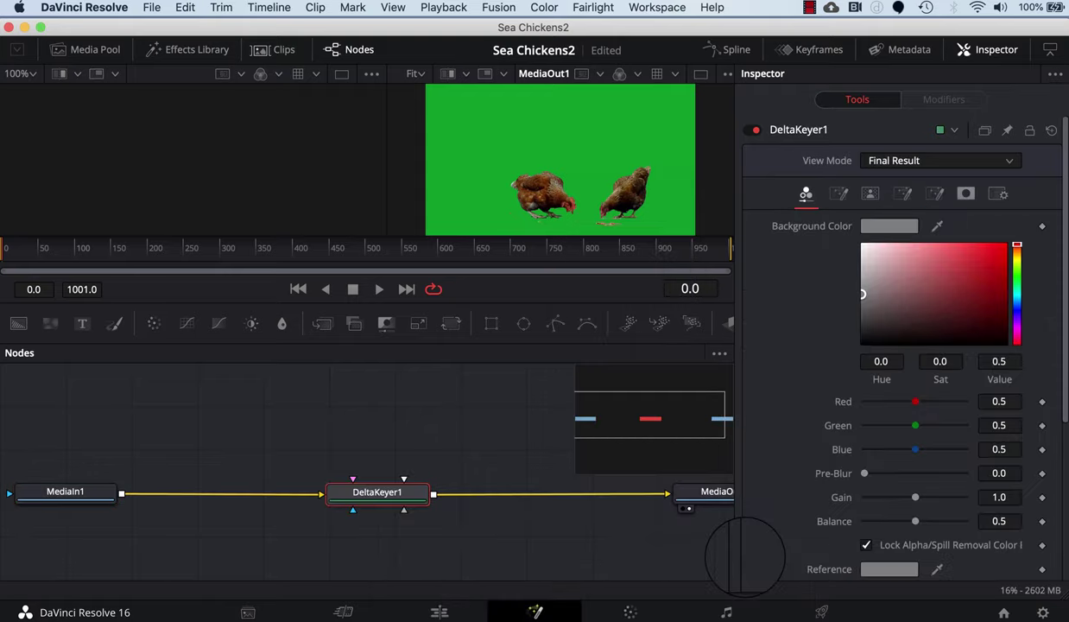
{"action": "left_click_drag", "start_coordinate": [937, 226], "coordinate": [590, 110]}
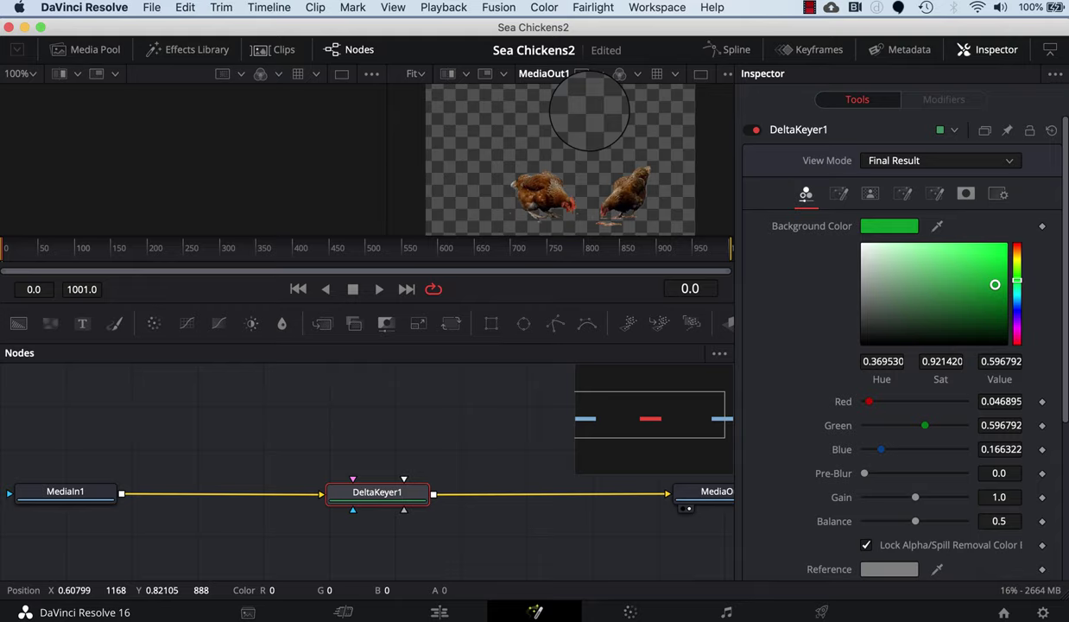
Return to the Cut page and play back the keyed chickens over the tropical fish background
{"action": "left_click", "coordinate": [344, 611]}
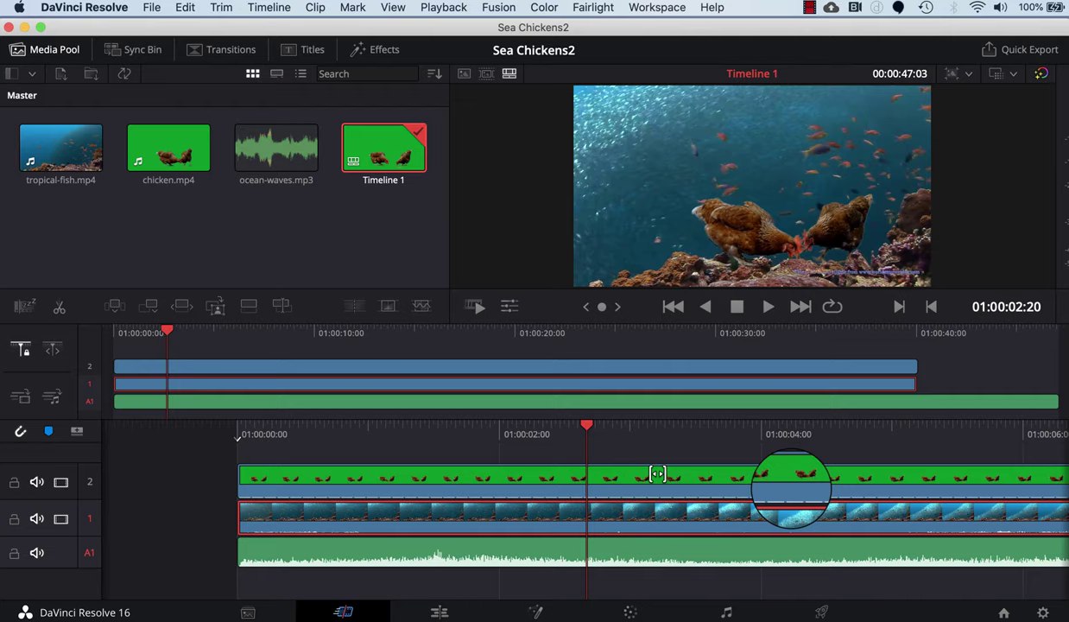
{"action": "key", "text": "space"}
{"action": "key", "text": "space"}
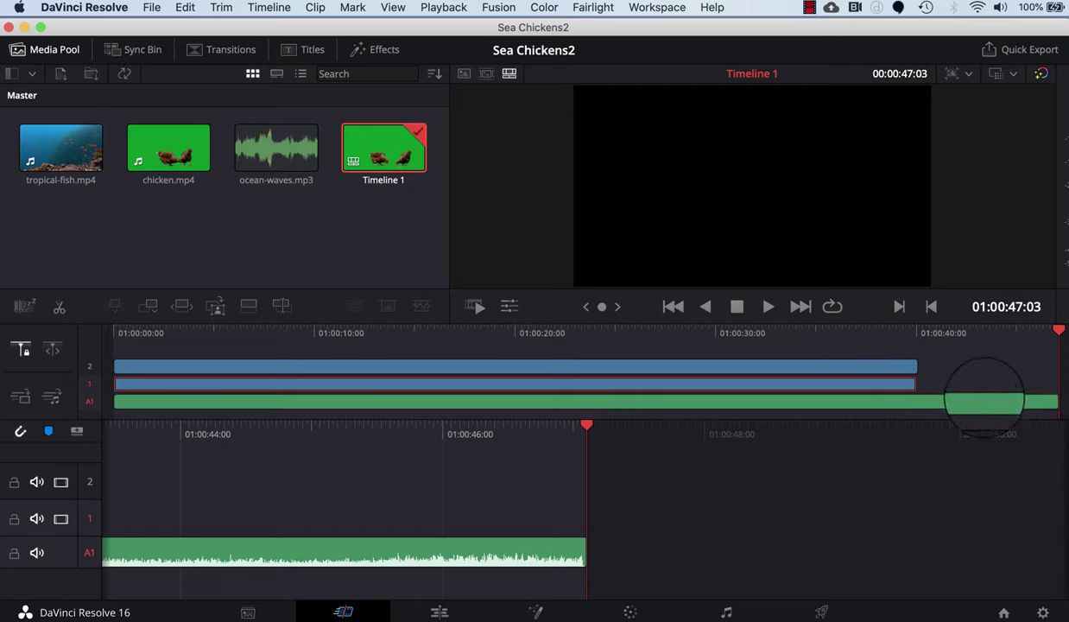
Trim the ends of the ocean-waves audio and the chicken clip to match the tropical fish clip's end at 01:00:40:00
{"action": "left_click", "coordinate": [1050, 400]}
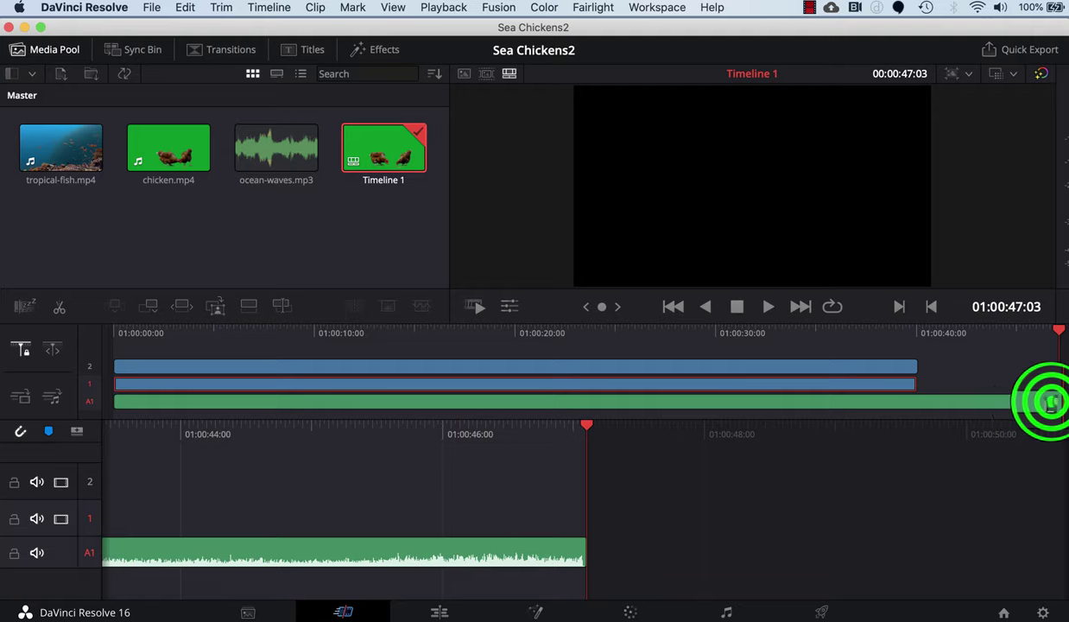
{"action": "left_click_drag", "start_coordinate": [1051, 400], "coordinate": [925, 399]}
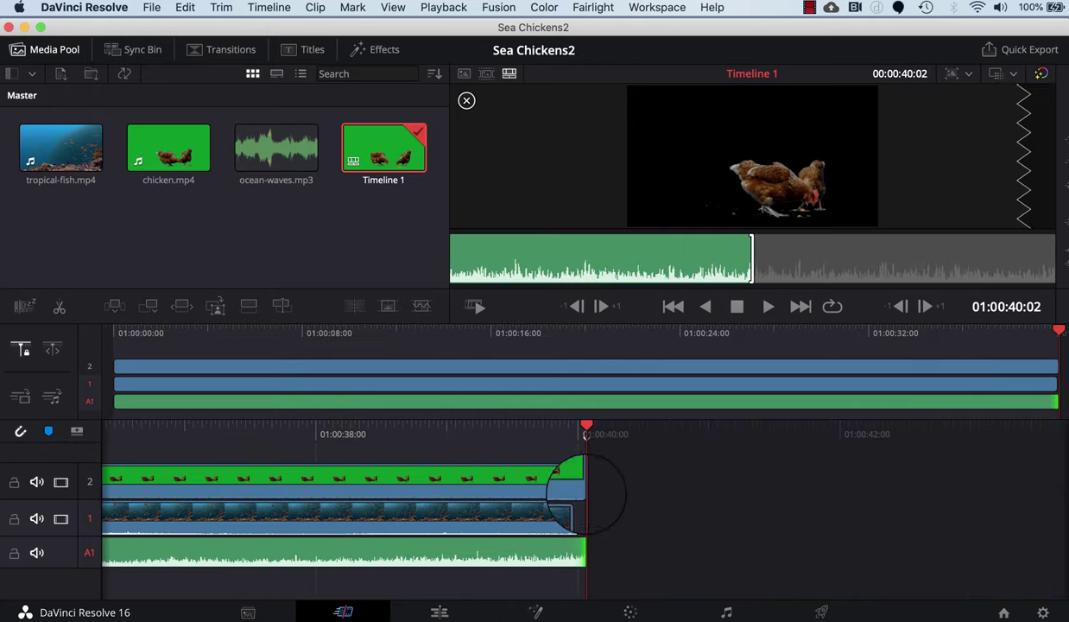
{"action": "left_click", "coordinate": [582, 480]}
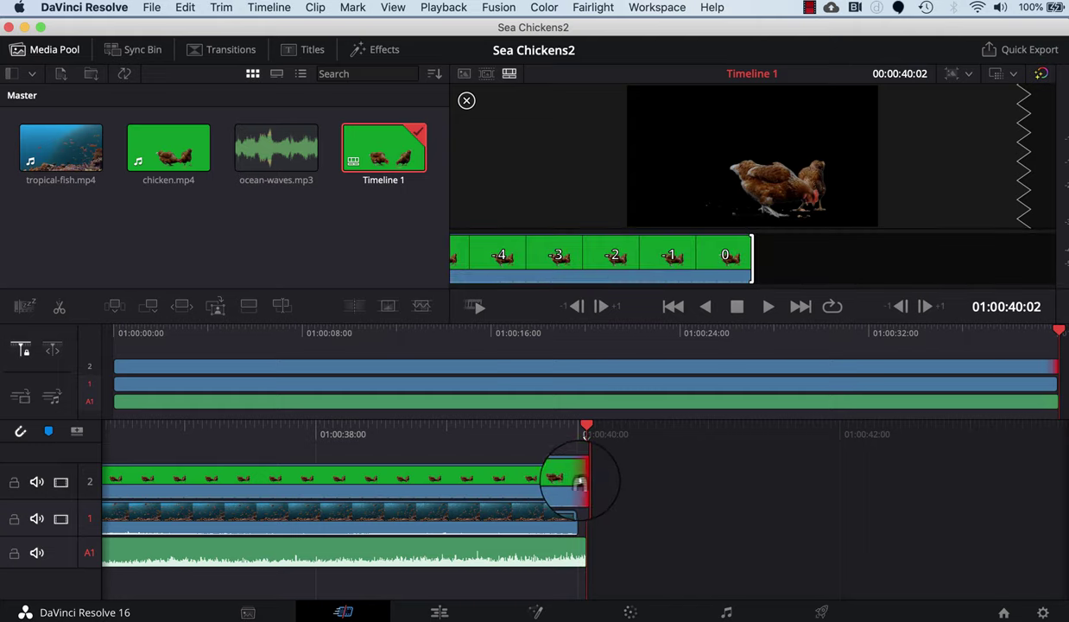
{"action": "left_click_drag", "start_coordinate": [581, 484], "coordinate": [574, 477]}
{"action": "left_click", "coordinate": [577, 550]}
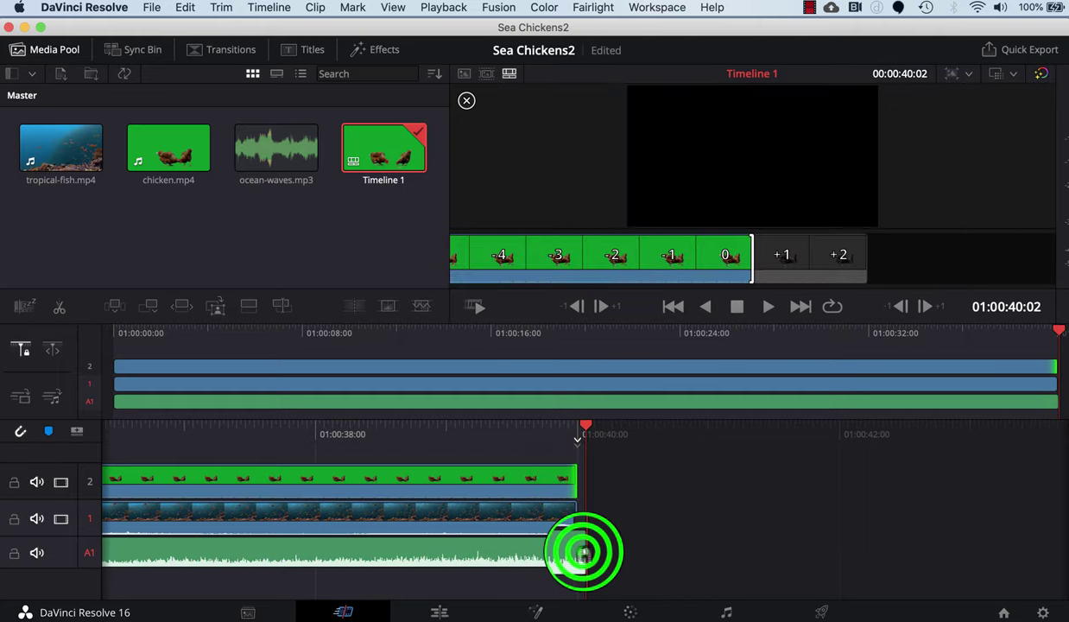
{"action": "left_click_drag", "start_coordinate": [584, 552], "coordinate": [572, 553]}
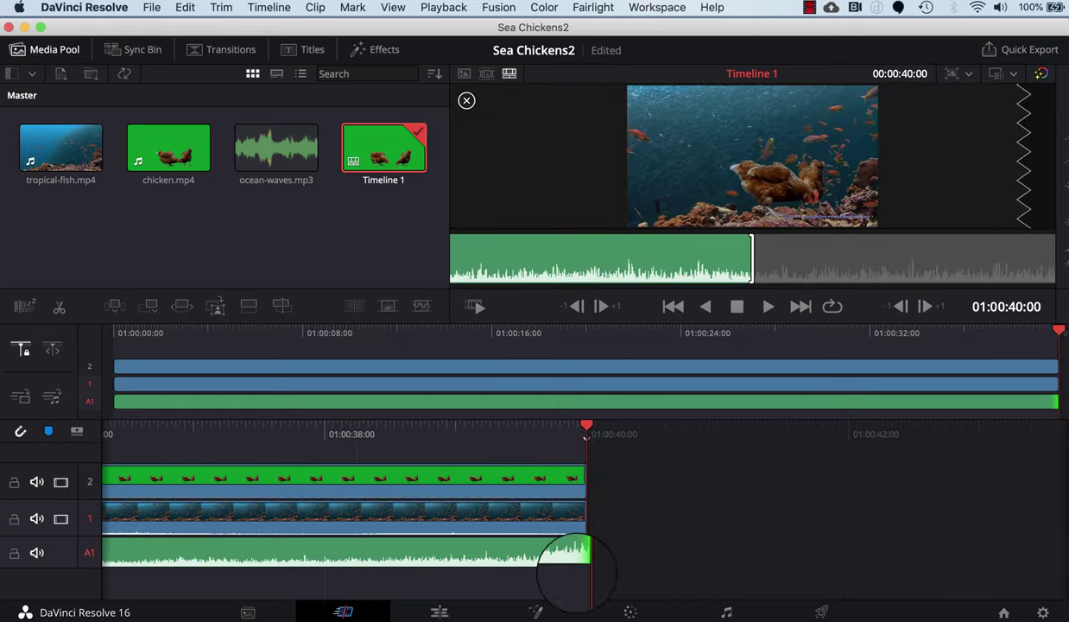
Mute video track 1 holding the tropical fish clip and play the timeline from its start to check the sound
{"action": "scroll", "coordinate": [462, 543], "scroll_direction": "left", "scroll_amount": 5}
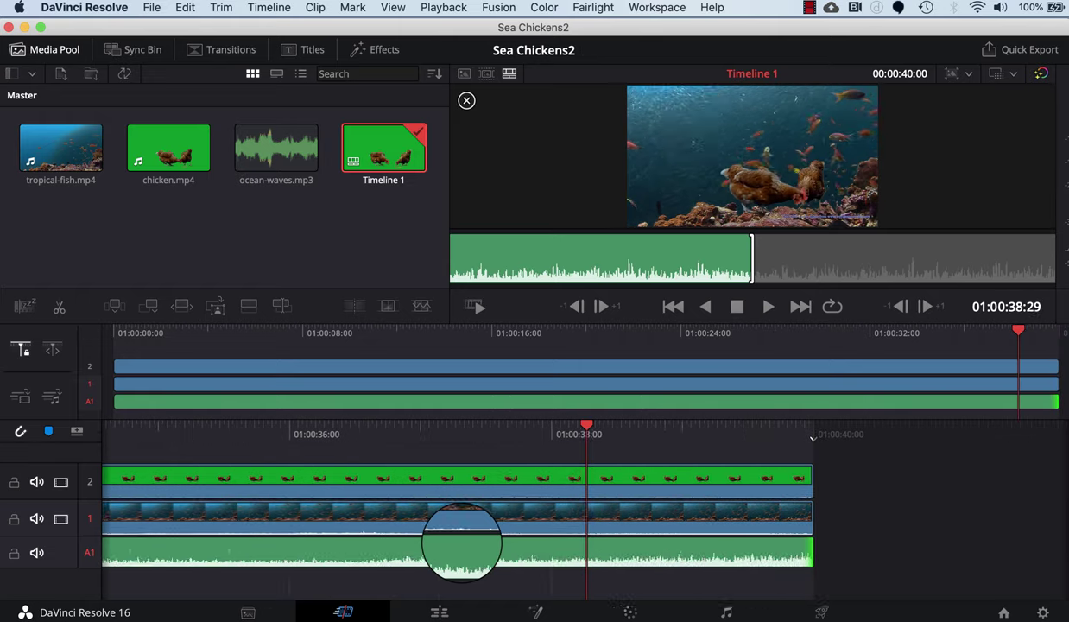
{"action": "scroll", "coordinate": [462, 543], "scroll_direction": "left", "scroll_amount": 20}
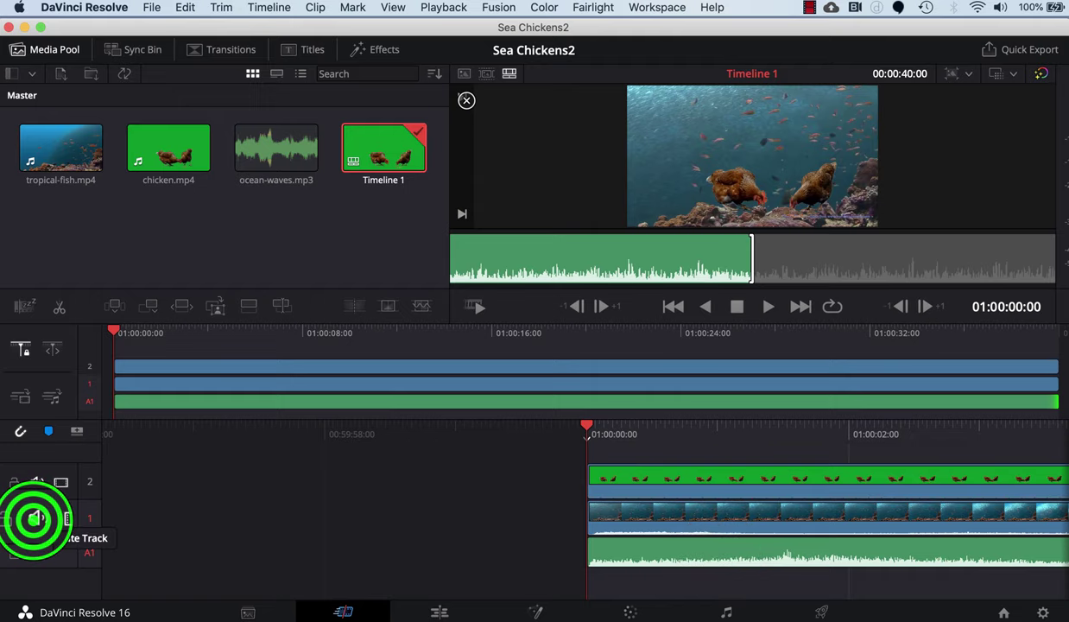
{"action": "left_click", "coordinate": [36, 519]}
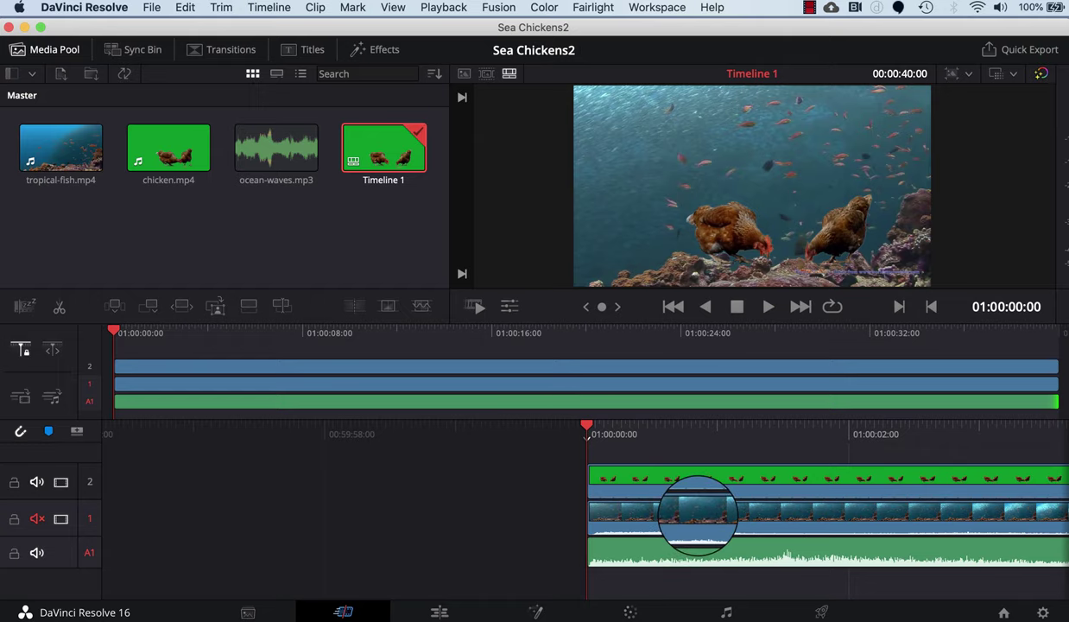
{"action": "key", "text": "space"}
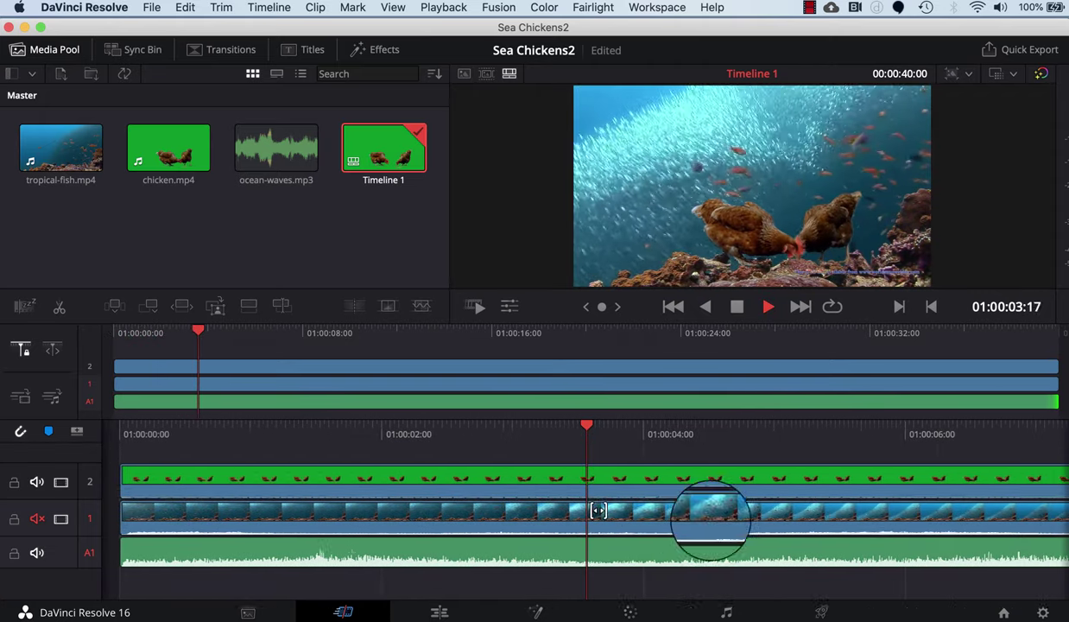
{"action": "key", "text": "space"}
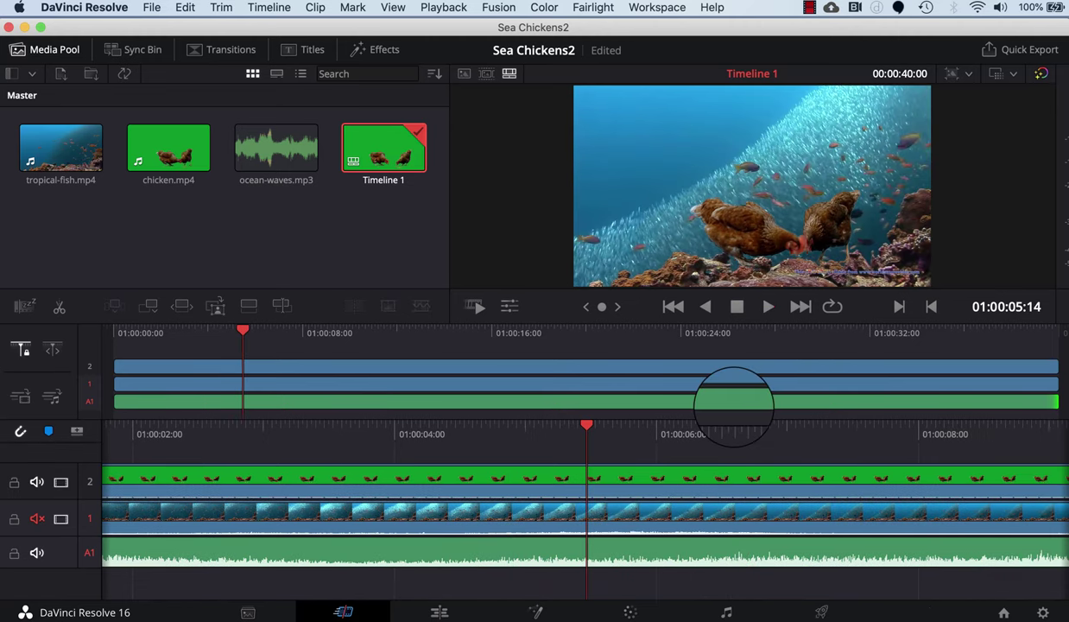
Start a Quick Export of the timeline using the H.264 preset
{"action": "left_click", "coordinate": [1007, 50]}
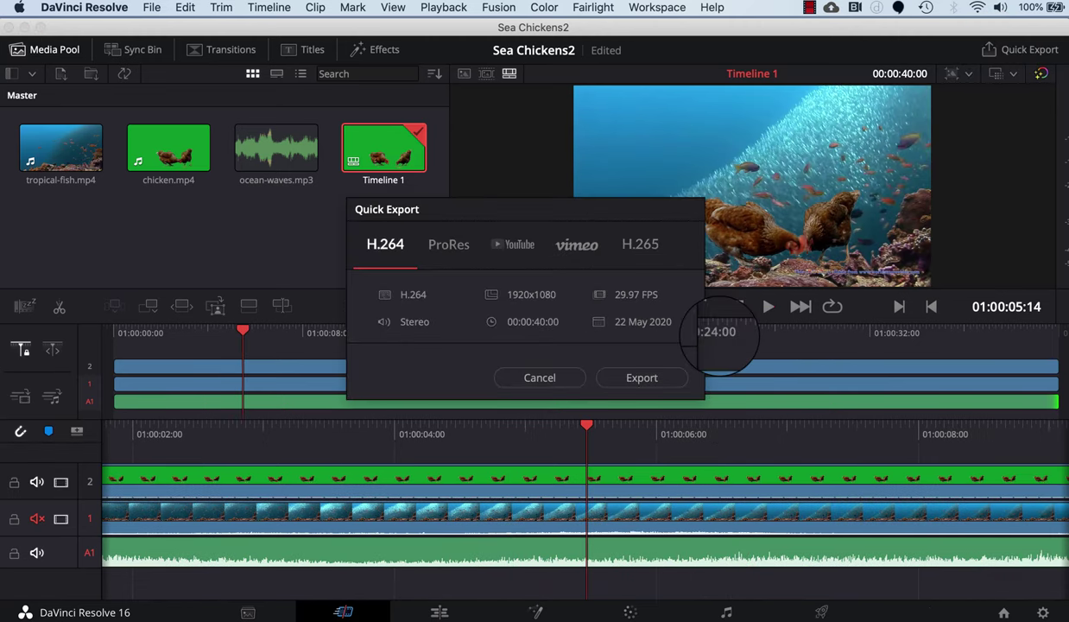
{"action": "left_click", "coordinate": [640, 378]}
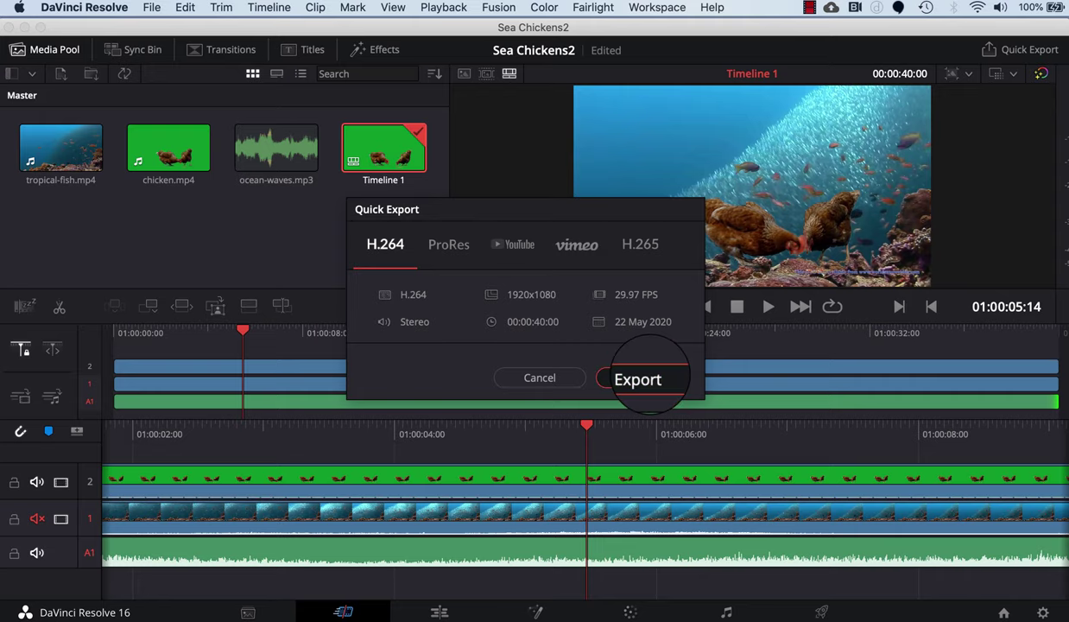